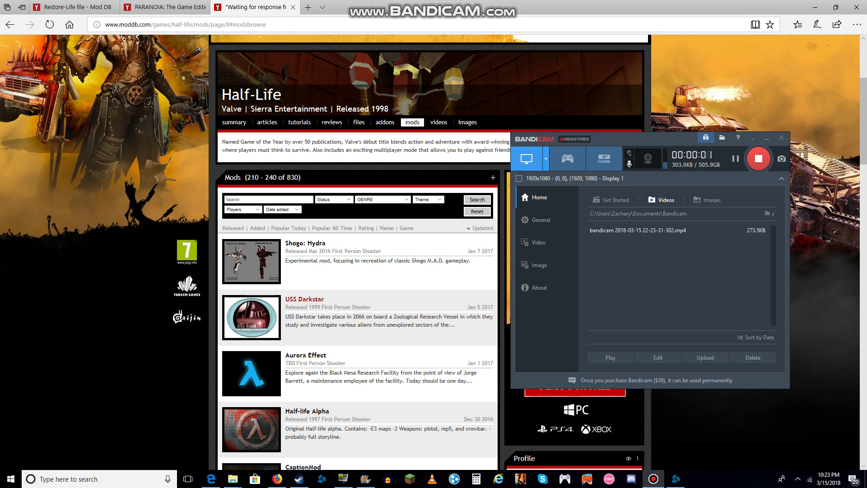
Step: Open the USS Darkstar mod page, then its darkstar.exe file page in a new tab
{"action": "left_click", "coordinate": [251, 316]}
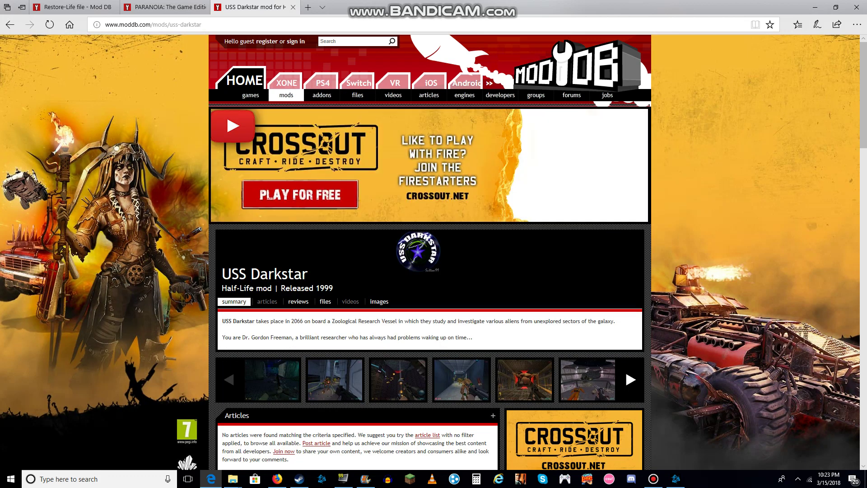
{"action": "scroll", "coordinate": [325, 302], "scroll_direction": "down", "scroll_amount": 3}
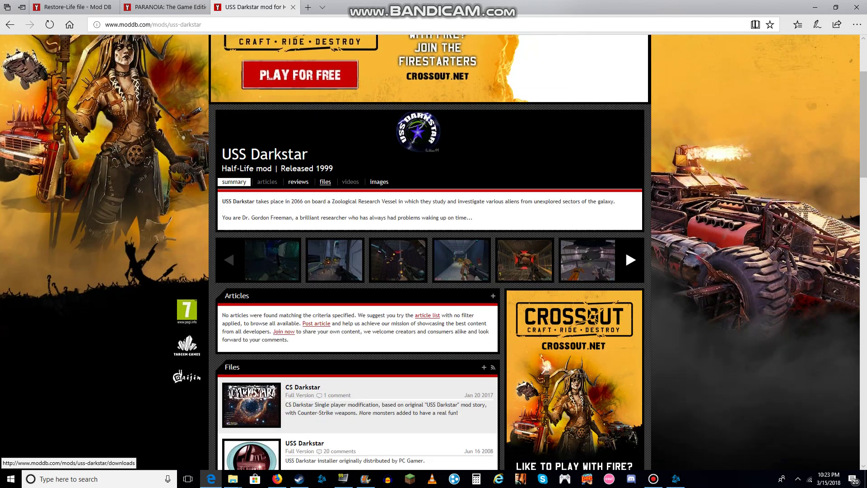
{"action": "scroll", "coordinate": [305, 302], "scroll_direction": "down", "scroll_amount": 3}
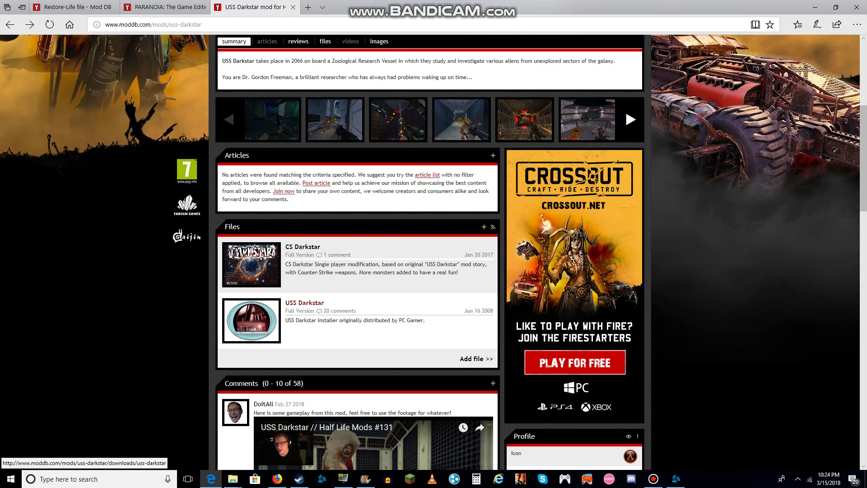
{"action": "middle_click", "coordinate": [304, 303]}
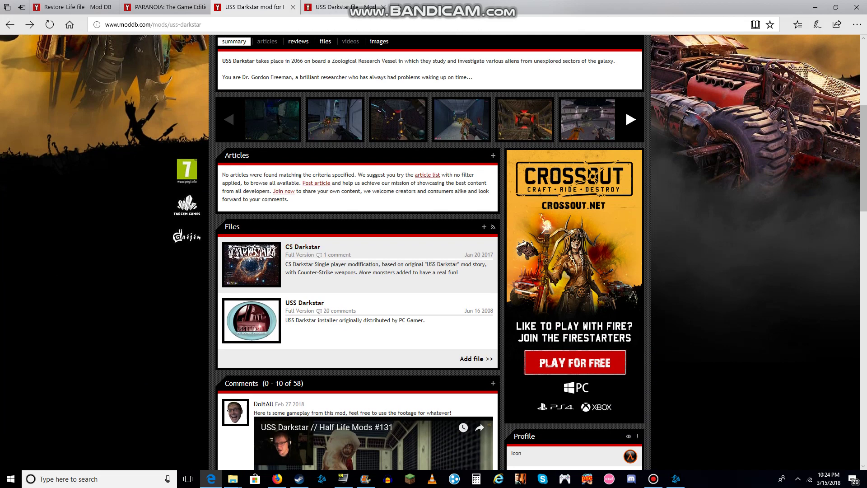
{"action": "key", "text": "ctrl+Tab"}
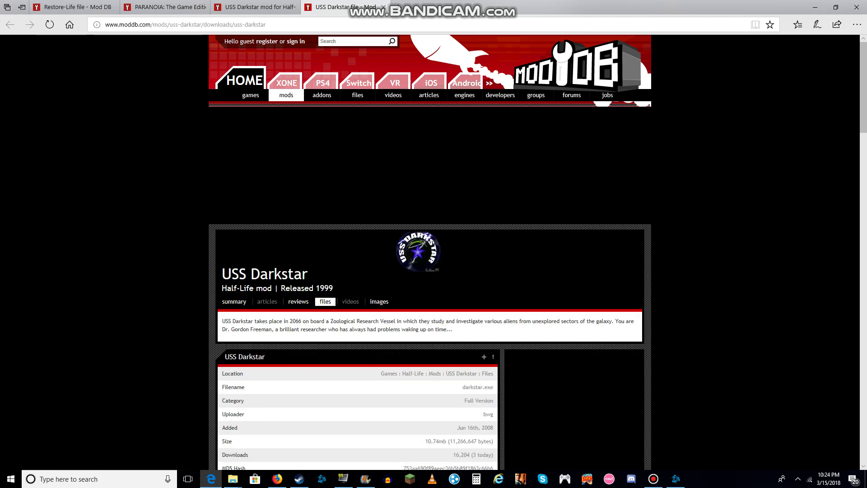
Step: Start downloading darkstar.exe with the file page's Download Now button
{"action": "scroll", "coordinate": [433, 253], "scroll_direction": "down", "scroll_amount": 2}
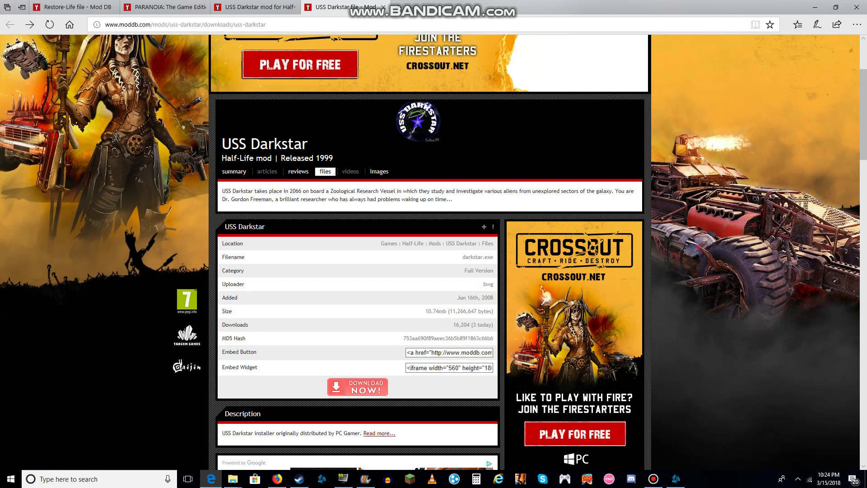
{"action": "left_click", "coordinate": [358, 387]}
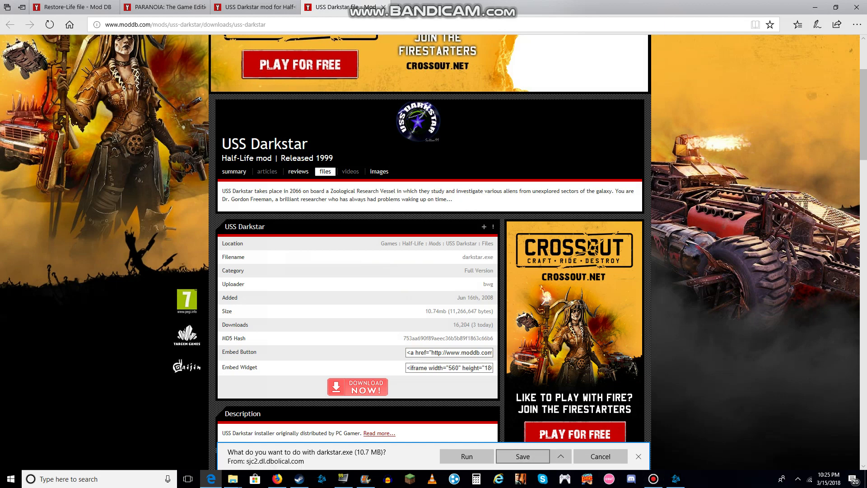
Step: Save the darkstar.exe download in Edge
{"action": "scroll", "coordinate": [434, 248], "scroll_direction": "down", "scroll_amount": 15}
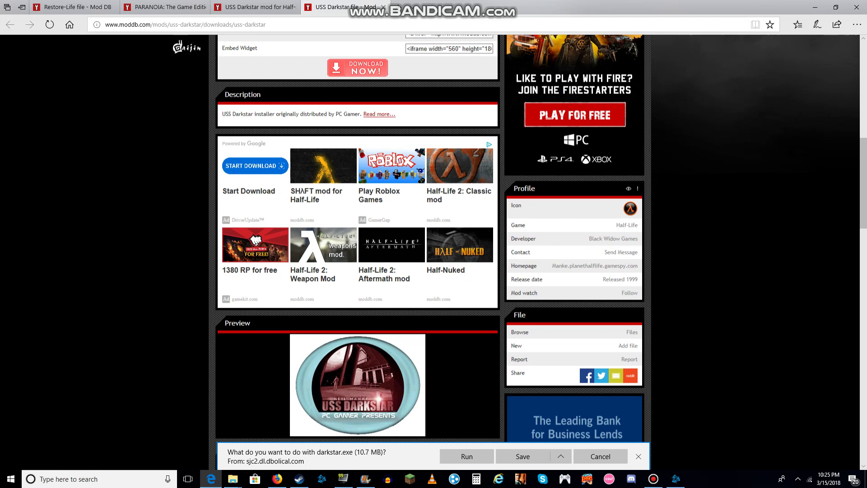
{"action": "scroll", "coordinate": [434, 248], "scroll_direction": "up", "scroll_amount": 10}
{"action": "scroll", "coordinate": [433, 248], "scroll_direction": "up", "scroll_amount": 8}
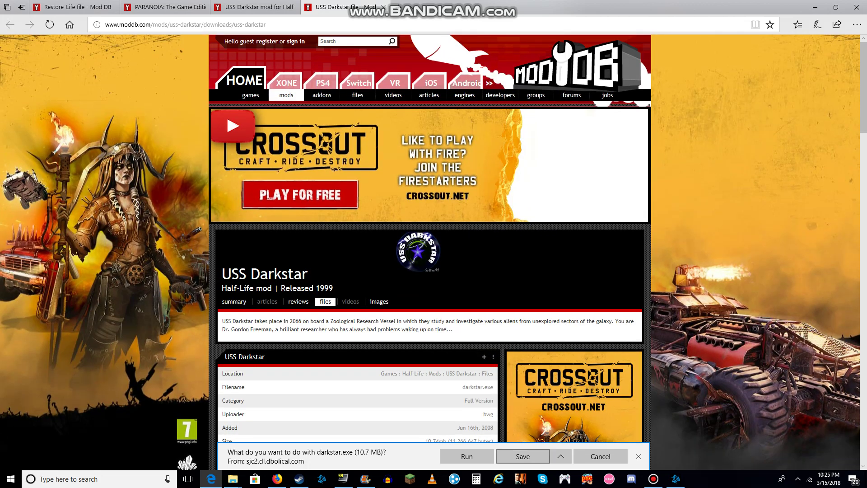
{"action": "key", "text": "Return"}
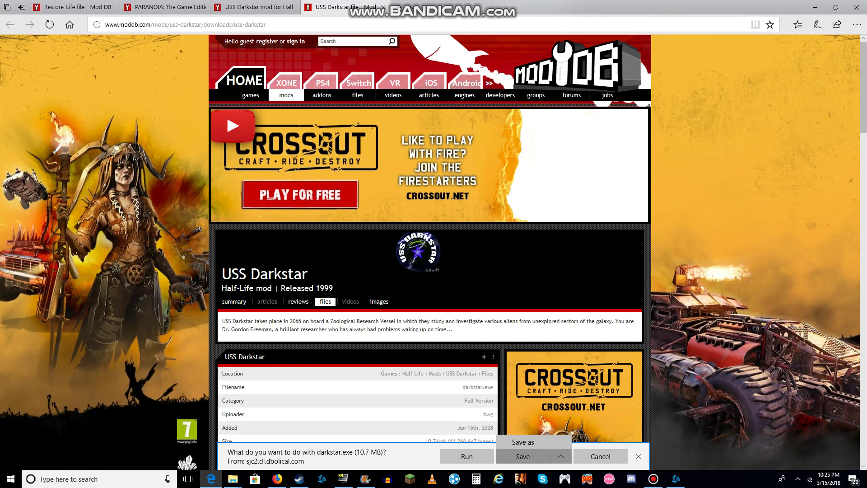
{"action": "key", "text": "Escape"}
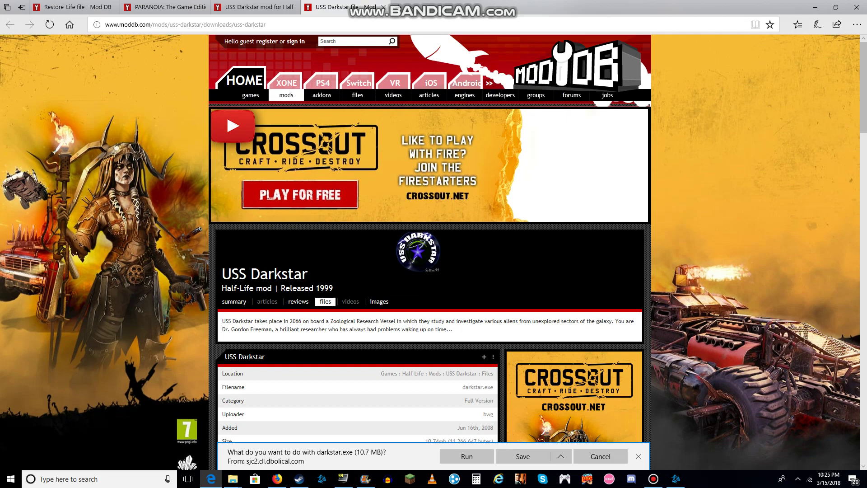
{"action": "scroll", "coordinate": [429, 237], "scroll_direction": "down", "scroll_amount": 15}
{"action": "scroll", "coordinate": [430, 237], "scroll_direction": "up", "scroll_amount": 15}
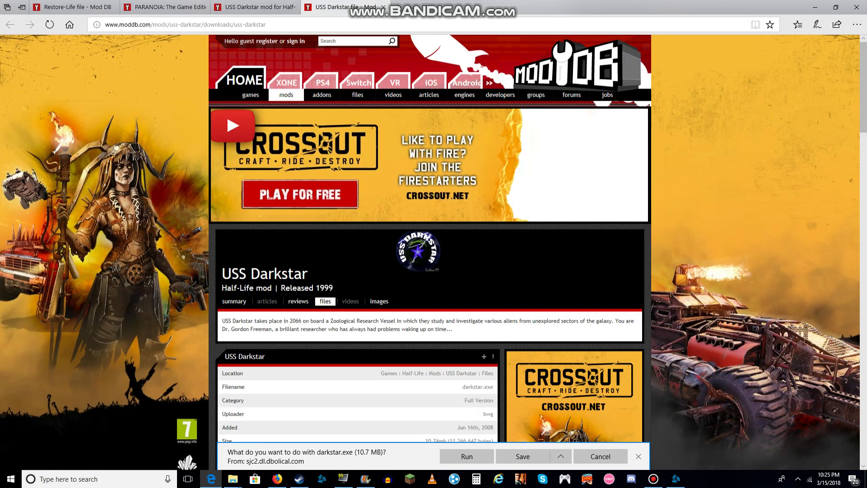
{"action": "left_click", "coordinate": [523, 456]}
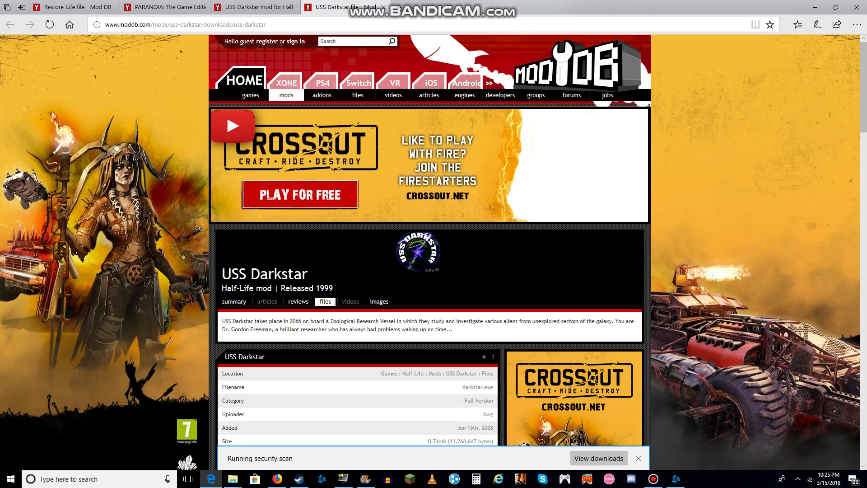
Step: Open Edge's downloads list showing the finished darkstar.exe
{"action": "scroll", "coordinate": [430, 237], "scroll_direction": "down", "scroll_amount": 6}
{"action": "scroll", "coordinate": [430, 237], "scroll_direction": "up", "scroll_amount": 5}
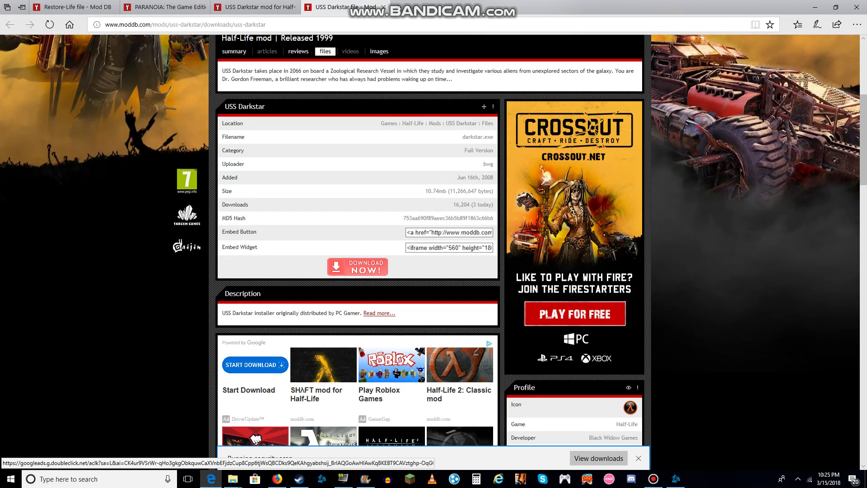
{"action": "scroll", "coordinate": [430, 237], "scroll_direction": "down", "scroll_amount": 4}
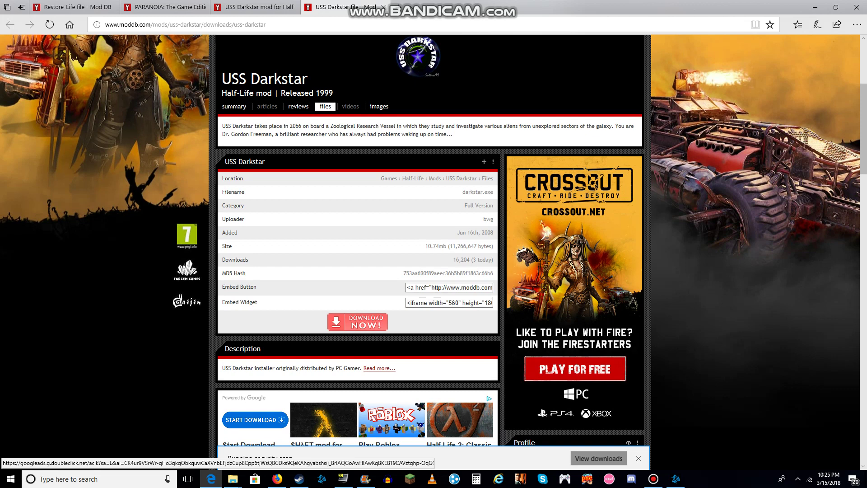
{"action": "left_click", "coordinate": [599, 458]}
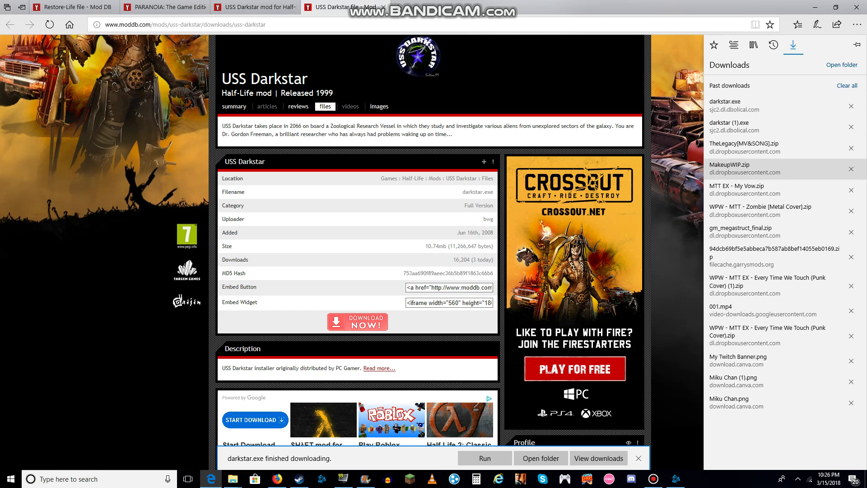
Step: Run the darkstar.exe installer and bring up the Downloads folder window
{"action": "left_click", "coordinate": [484, 458]}
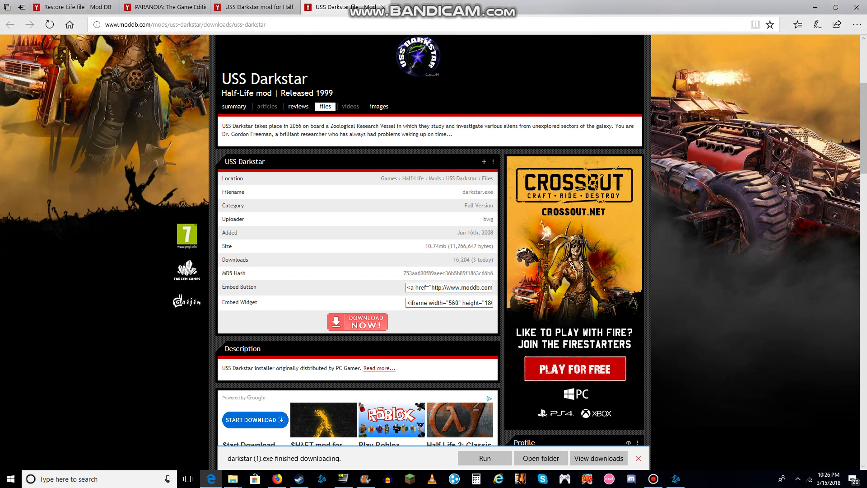
{"action": "left_click", "coordinate": [638, 458]}
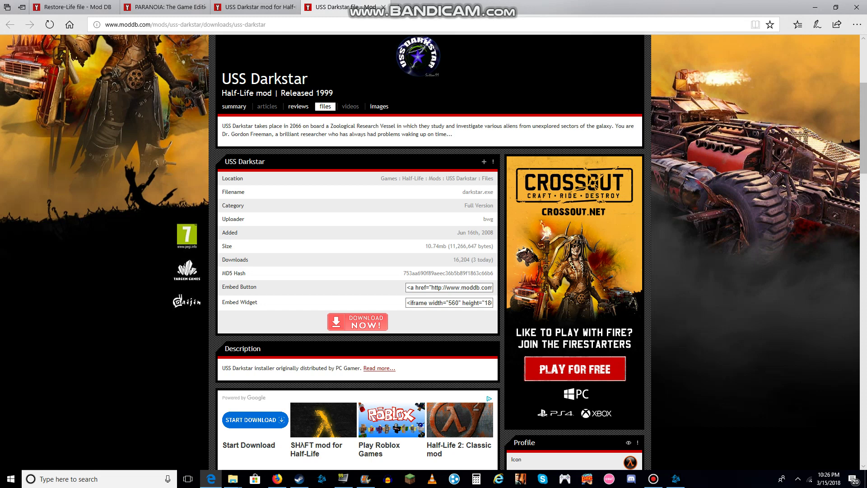
{"action": "key", "text": "ctrl+j"}
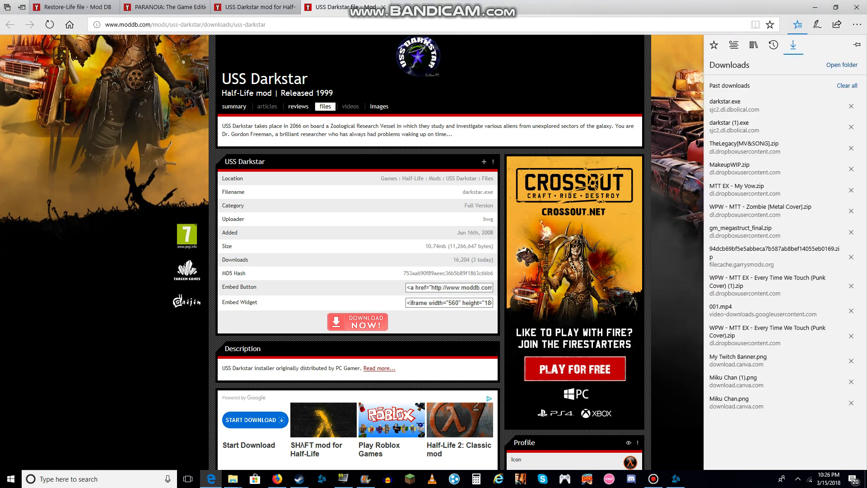
{"action": "right_click", "coordinate": [776, 107]}
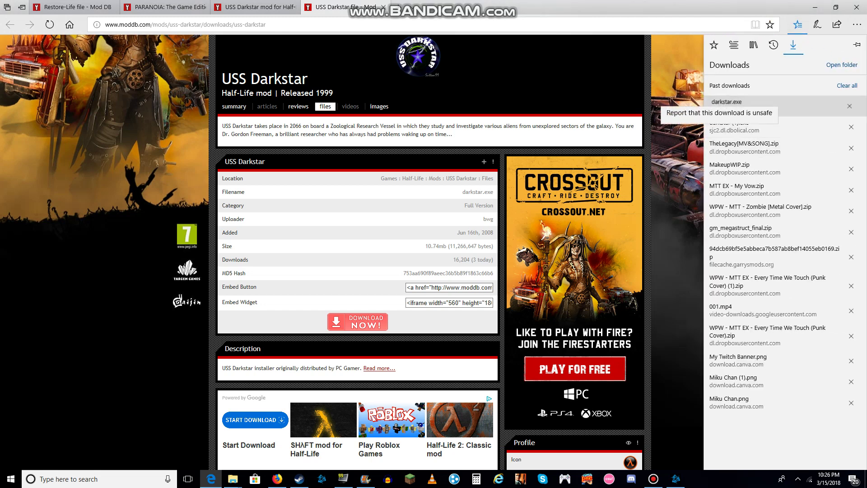
{"action": "key", "text": "Escape"}
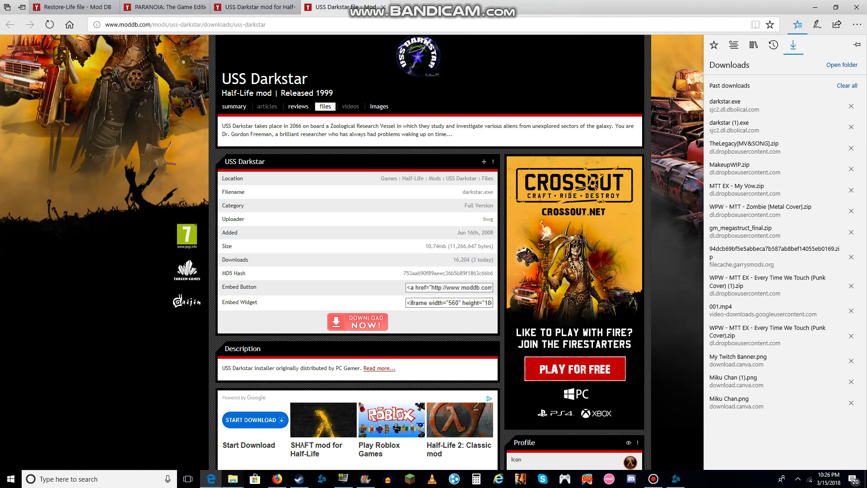
{"action": "mouse_move", "coordinate": [232, 478]}
{"action": "left_click", "coordinate": [190, 441]}
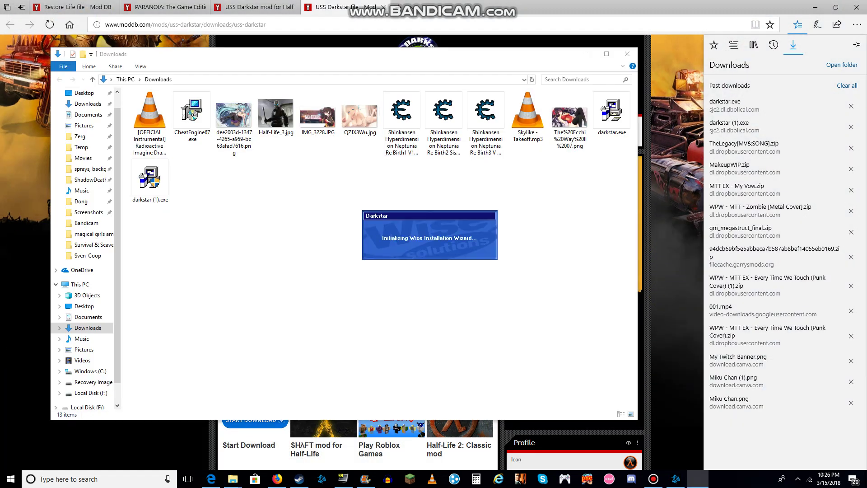
Step: Delete the duplicate darkstar (1).exe, then advance Darkstar Setup to browse for an install folder
{"action": "left_click", "coordinate": [150, 181]}
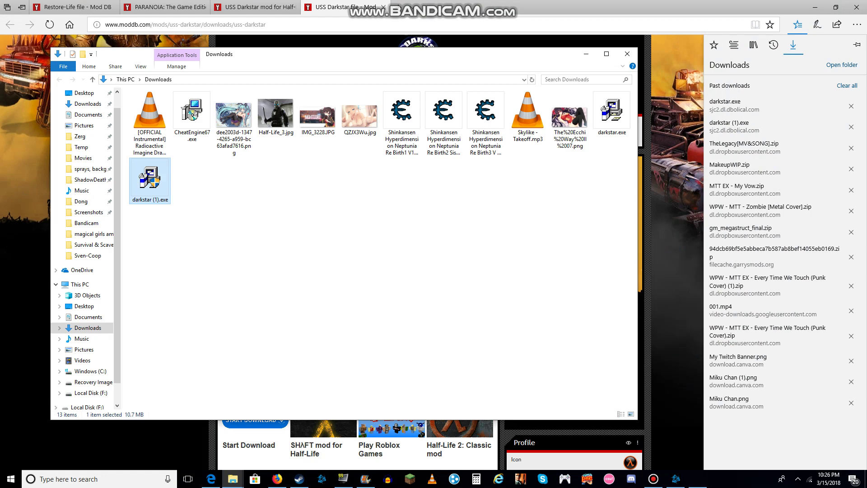
{"action": "right_click", "coordinate": [149, 181]}
{"action": "key", "text": "Escape"}
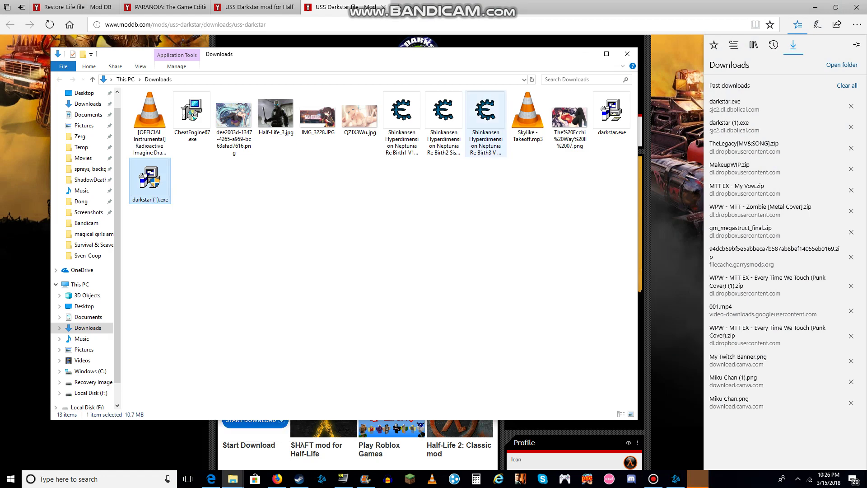
{"action": "key", "text": "Delete"}
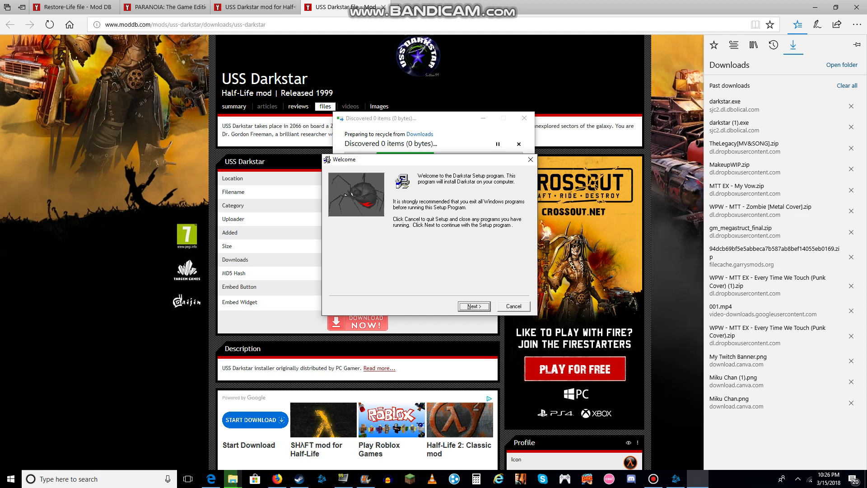
{"action": "key", "text": "Return"}
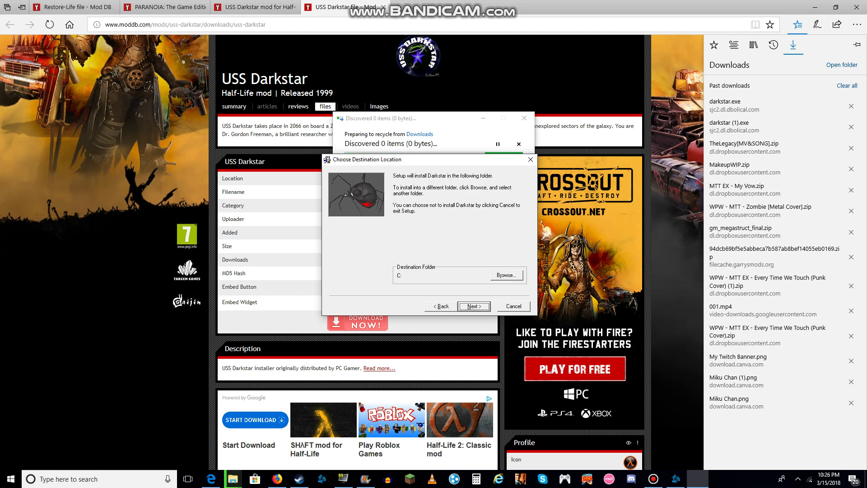
{"action": "key", "text": "alt+r"}
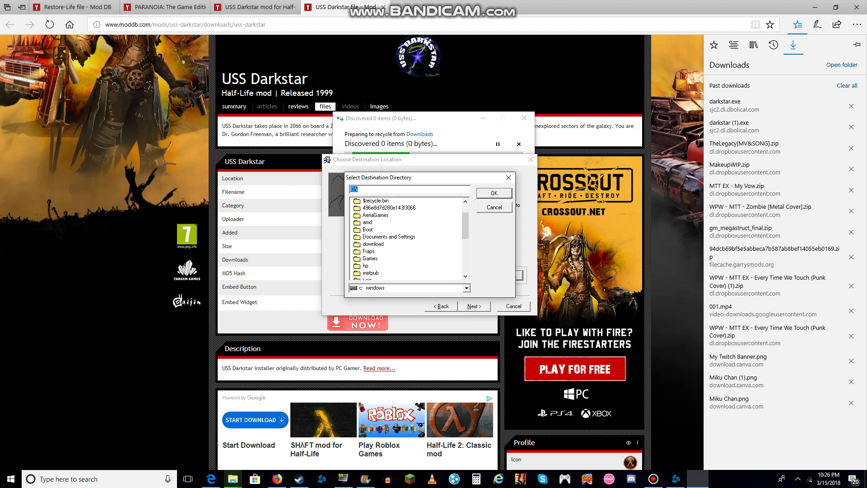
Step: Copy the Steam common folder path from Explorer and paste it into the installer's folder chooser
{"action": "scroll", "coordinate": [406, 238], "scroll_direction": "down", "scroll_amount": 2}
{"action": "mouse_move", "coordinate": [233, 479]}
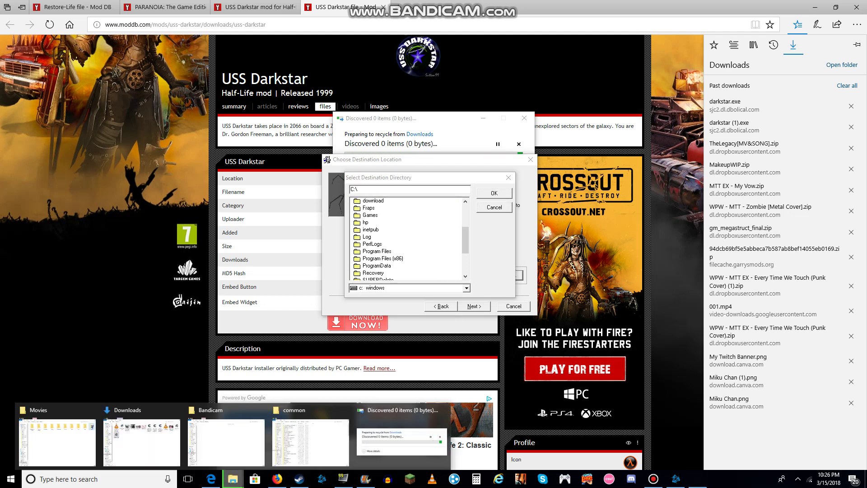
{"action": "left_click", "coordinate": [311, 436]}
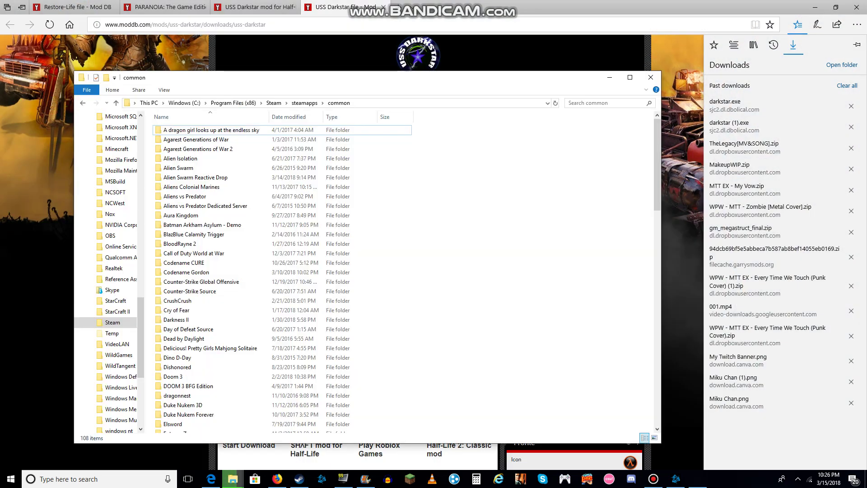
{"action": "left_click", "coordinate": [378, 103]}
{"action": "right_click", "coordinate": [378, 103]}
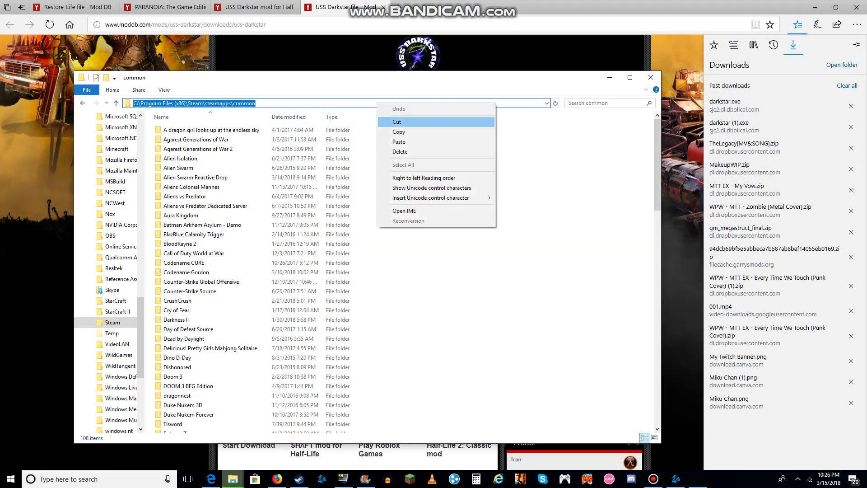
{"action": "left_click", "coordinate": [399, 132]}
{"action": "left_click", "coordinate": [608, 77]}
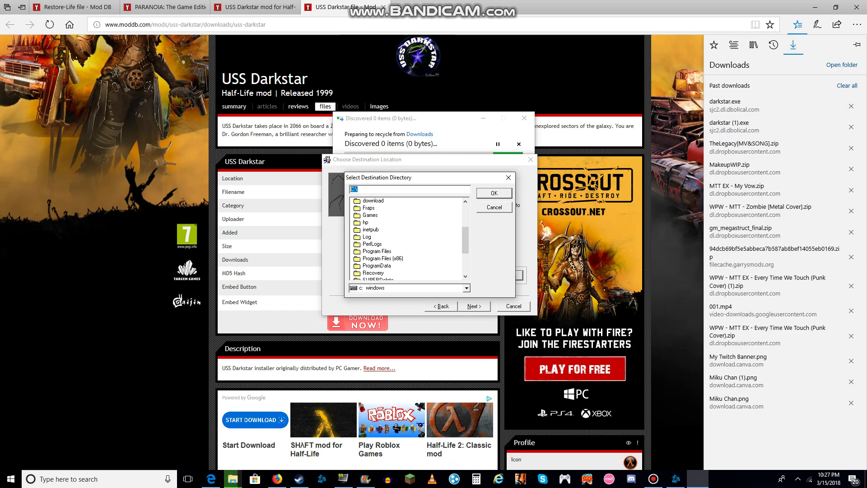
{"action": "key", "text": "ctrl+v"}
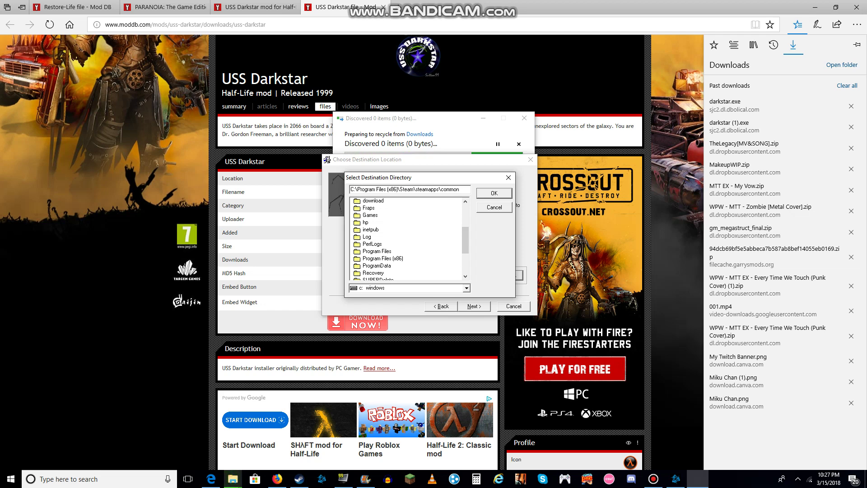
Step: Replace the destination with the Half-Life folder path and confirm installing into the existing folder
{"action": "mouse_move", "coordinate": [232, 479]}
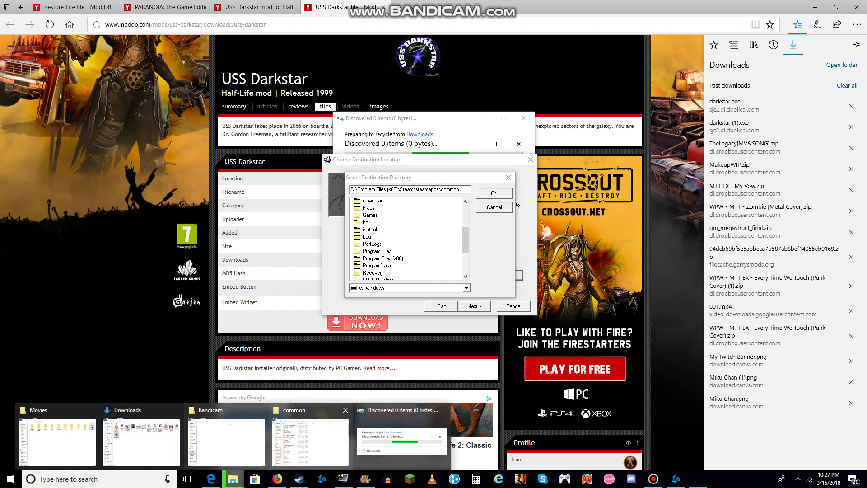
{"action": "left_click", "coordinate": [271, 434]}
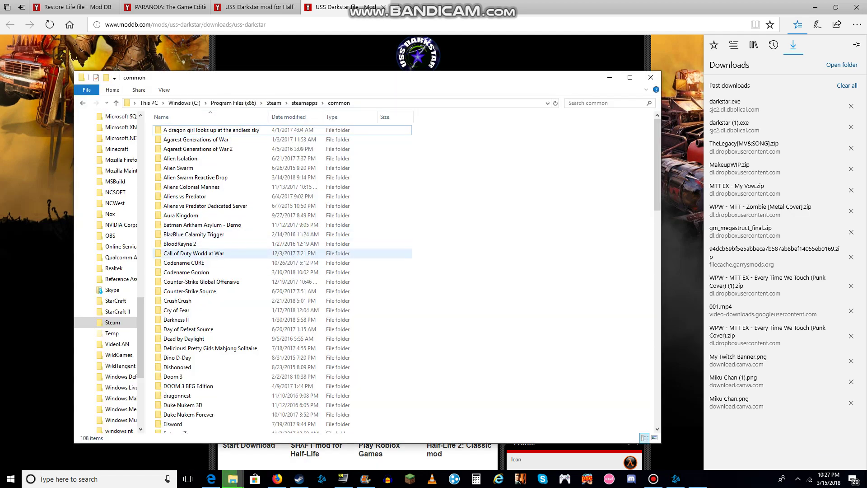
{"action": "scroll", "coordinate": [280, 266], "scroll_direction": "down", "scroll_amount": 2}
{"action": "scroll", "coordinate": [280, 266], "scroll_direction": "down", "scroll_amount": 4}
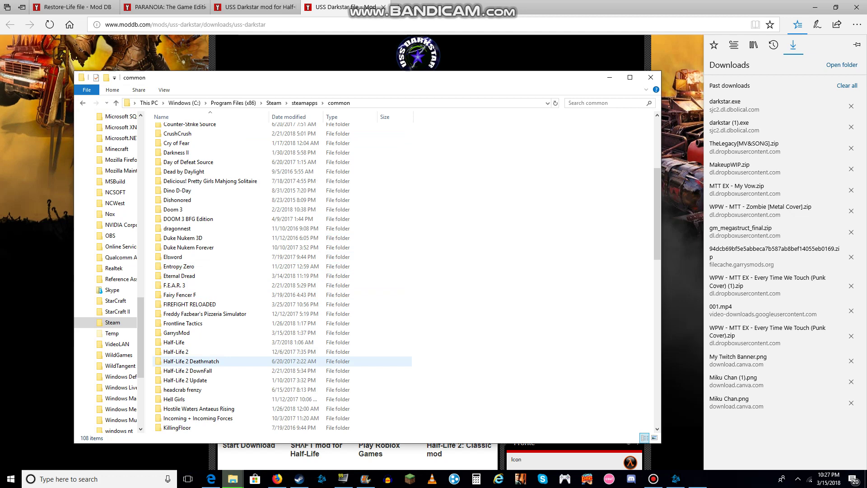
{"action": "double_click", "coordinate": [174, 342]}
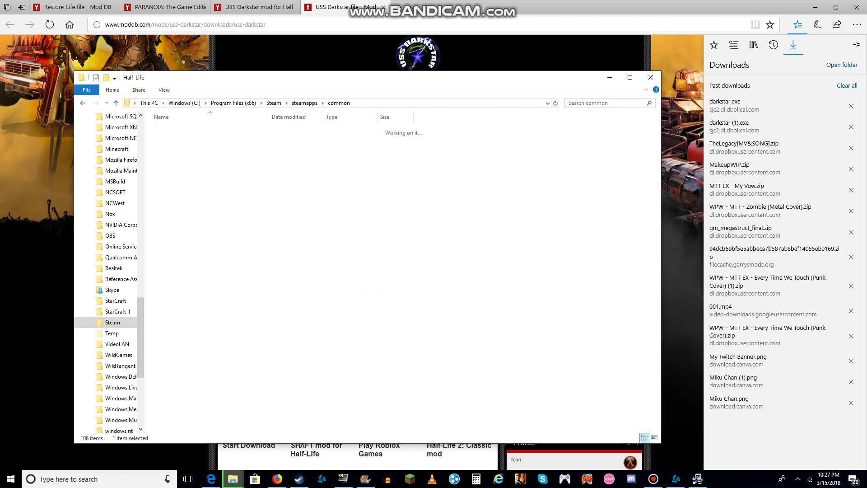
{"action": "left_click", "coordinate": [401, 102]}
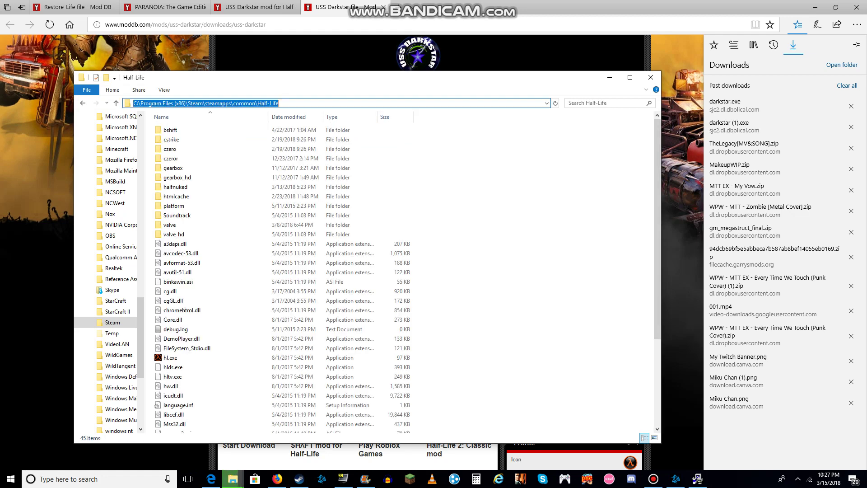
{"action": "right_click", "coordinate": [401, 102]}
{"action": "left_click", "coordinate": [422, 129]}
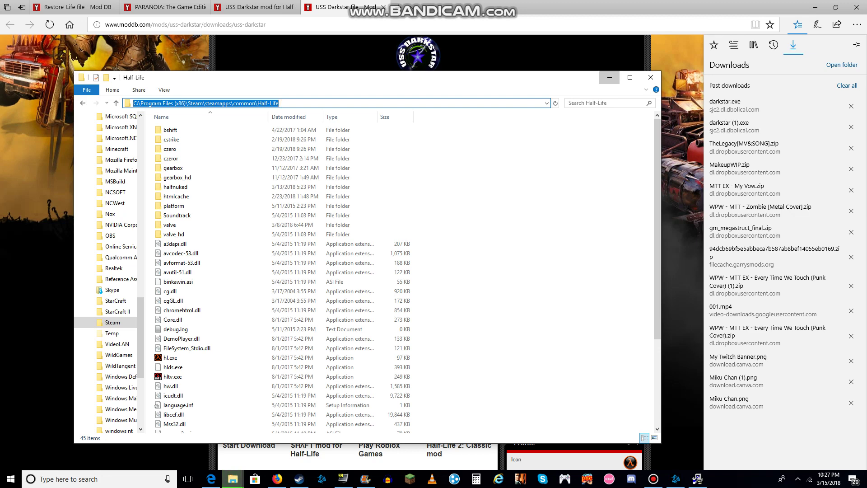
{"action": "left_click", "coordinate": [609, 77]}
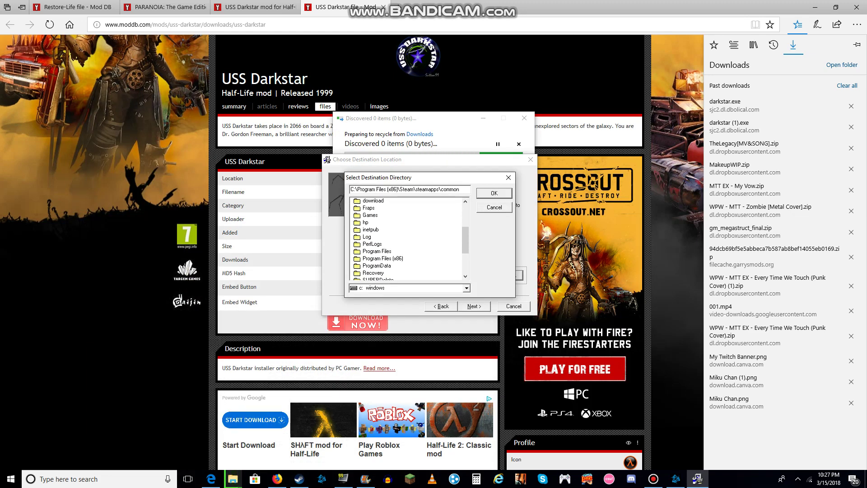
{"action": "left_click_drag", "start_coordinate": [459, 189], "coordinate": [351, 189]}
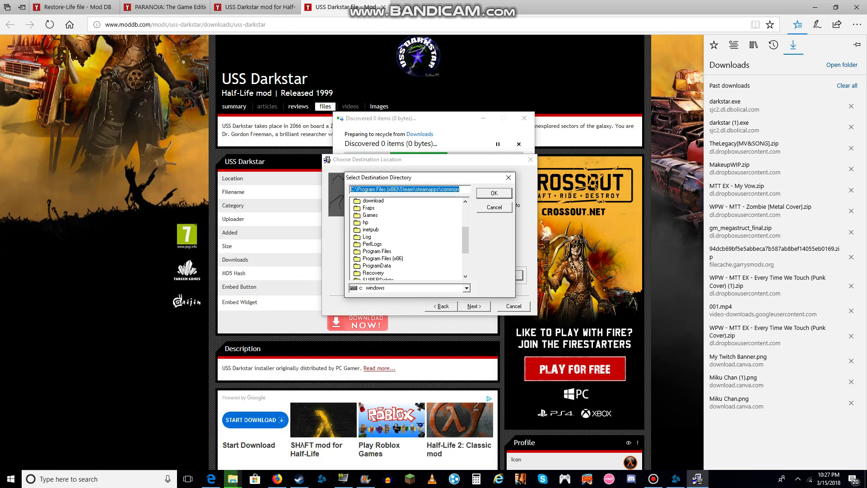
{"action": "key", "text": "ctrl+v"}
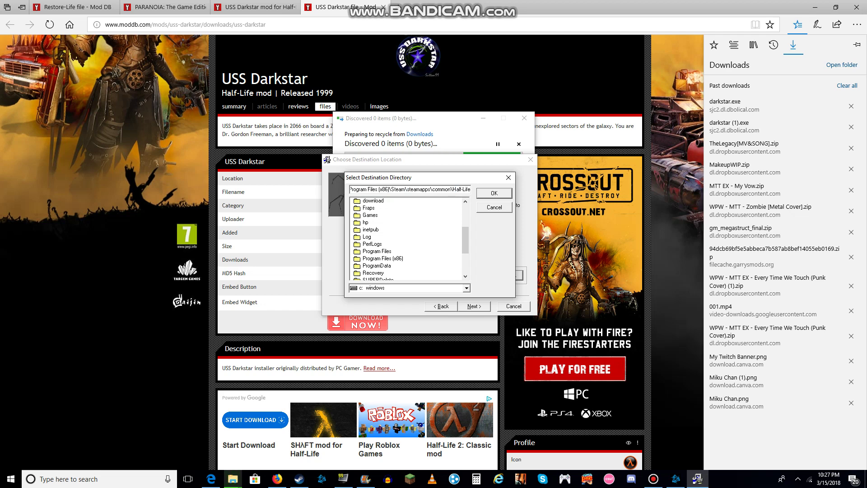
{"action": "key", "text": "Return"}
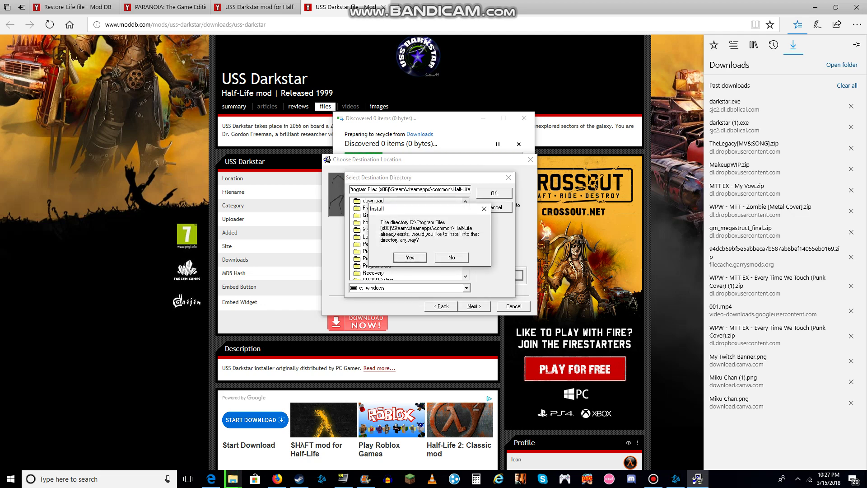
{"action": "key", "text": "Return"}
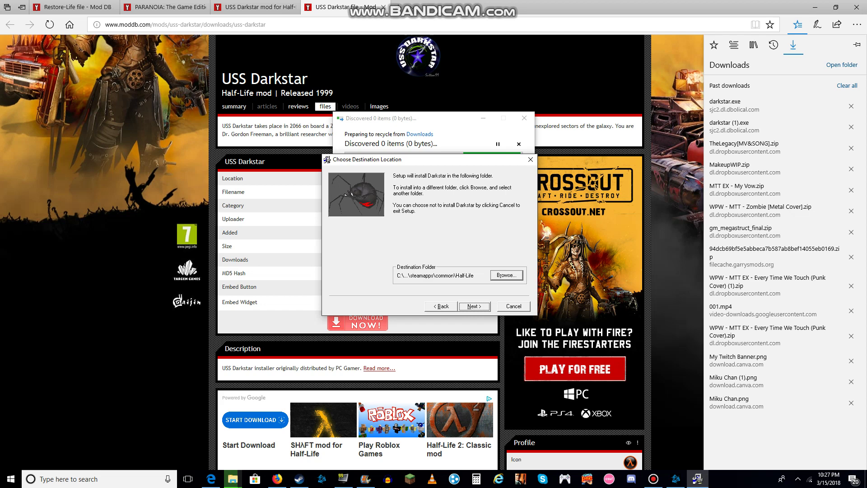
Step: Install Darkstar into Half-Life\darkstar and finish the wizard
{"action": "key", "text": "Return"}
{"action": "key", "text": "Return"}
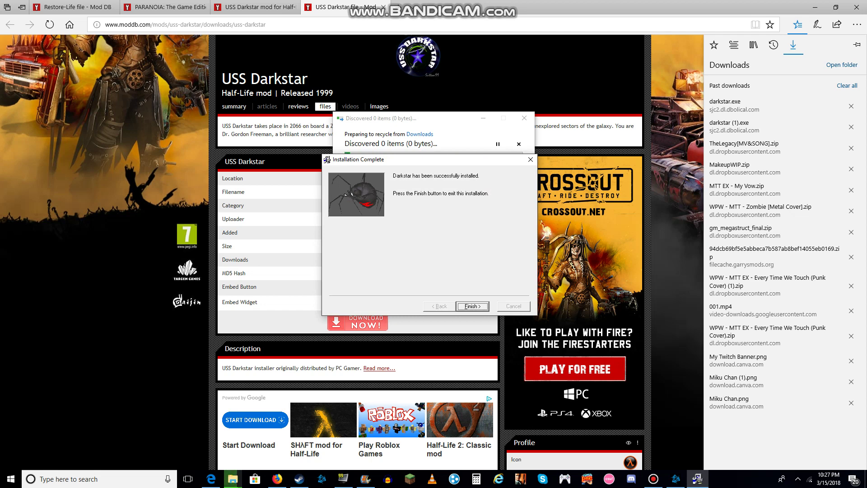
{"action": "key", "text": "Return"}
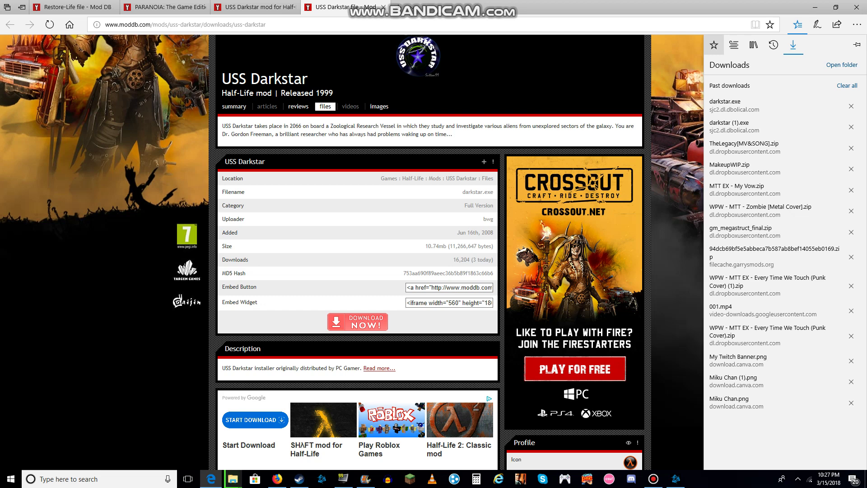
Step: Switch Edge's side panel to Favorites and bring the Half-Life folder window forward
{"action": "left_click", "coordinate": [713, 44]}
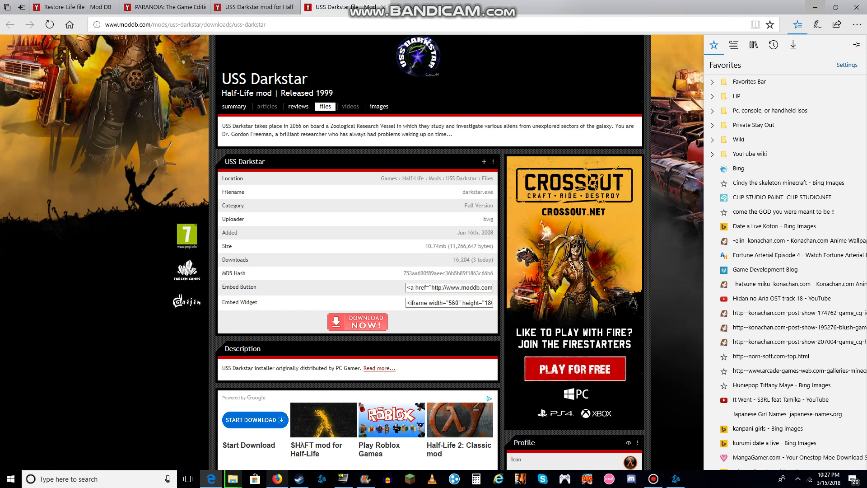
{"action": "mouse_move", "coordinate": [299, 479]}
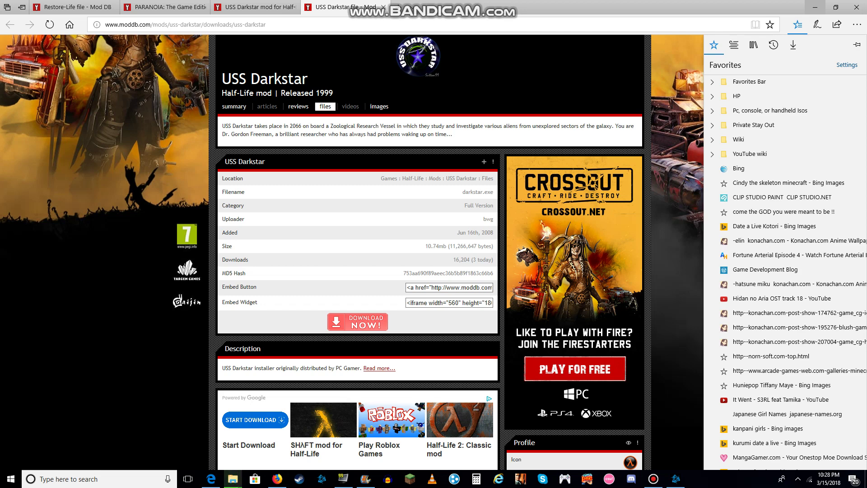
{"action": "mouse_move", "coordinate": [232, 479]}
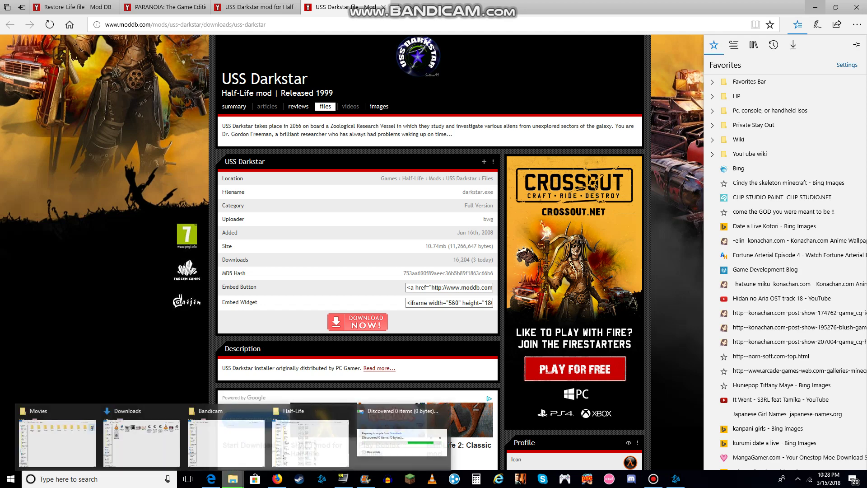
{"action": "left_click", "coordinate": [310, 440]}
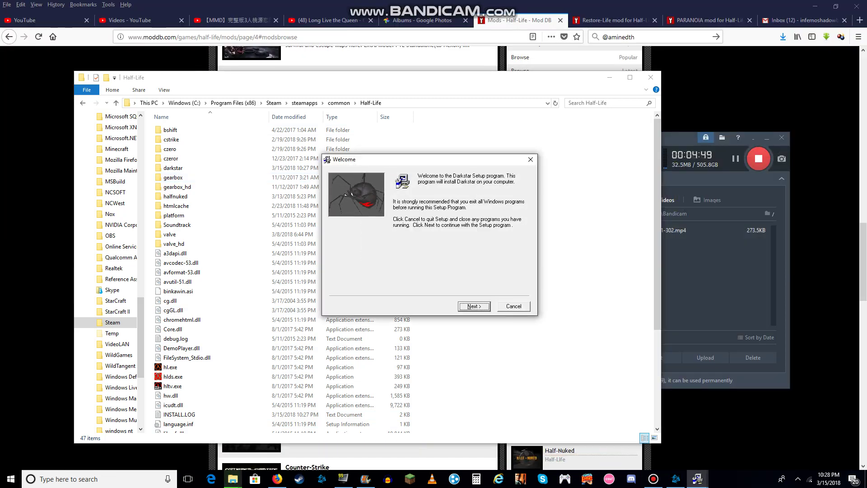
Step: Cancel the relaunched Darkstar setup, resume once, then cancel again and exit setup
{"action": "key", "text": "Tab"}
{"action": "key", "text": "Return"}
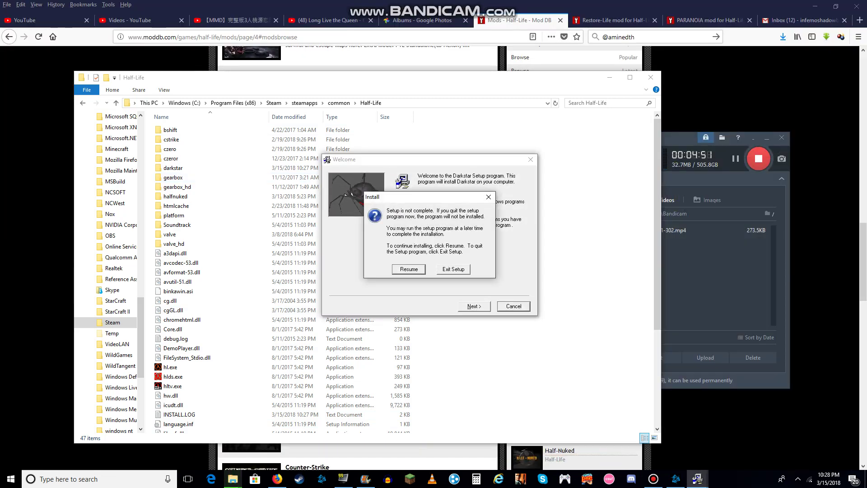
{"action": "key", "text": "Return"}
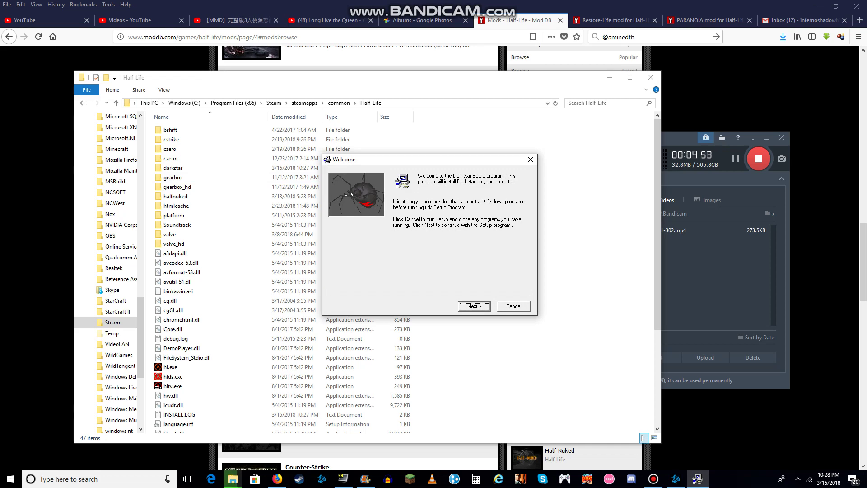
{"action": "key", "text": "Tab"}
{"action": "key", "text": "Return"}
{"action": "key", "text": "Tab"}
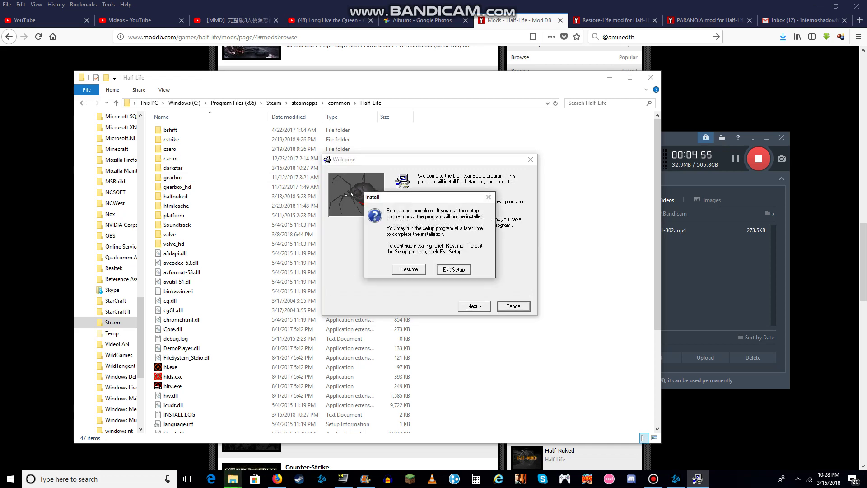
{"action": "key", "text": "Return"}
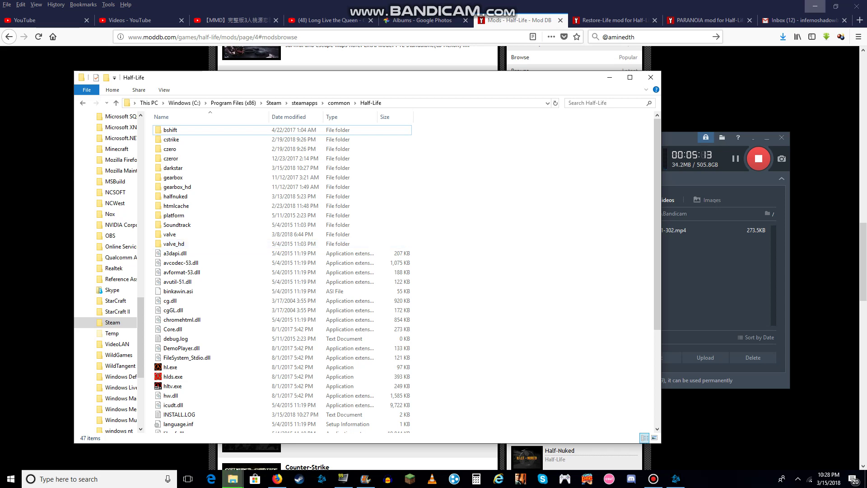
Step: Minimize the browser and maximize the Half-Life folder window
{"action": "left_click", "coordinate": [815, 6]}
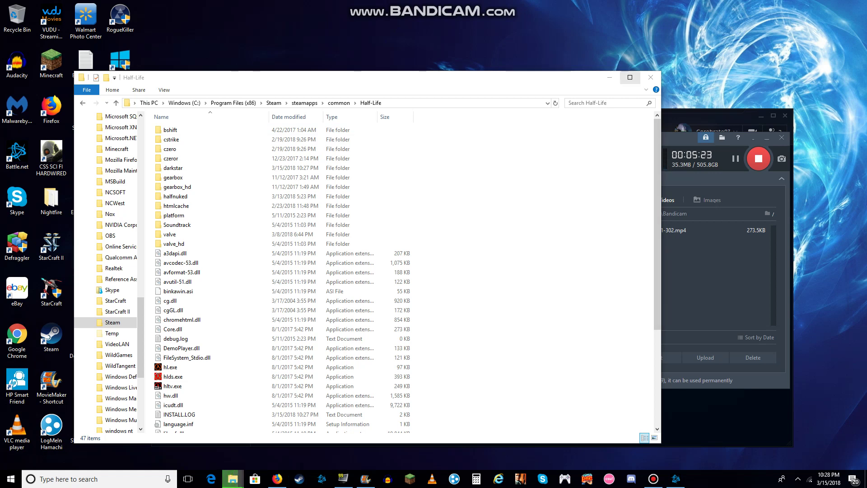
{"action": "left_click", "coordinate": [630, 77]}
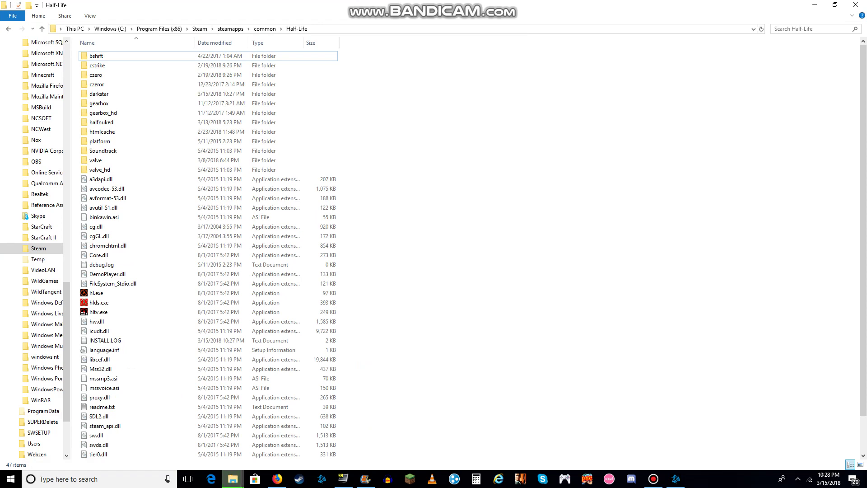